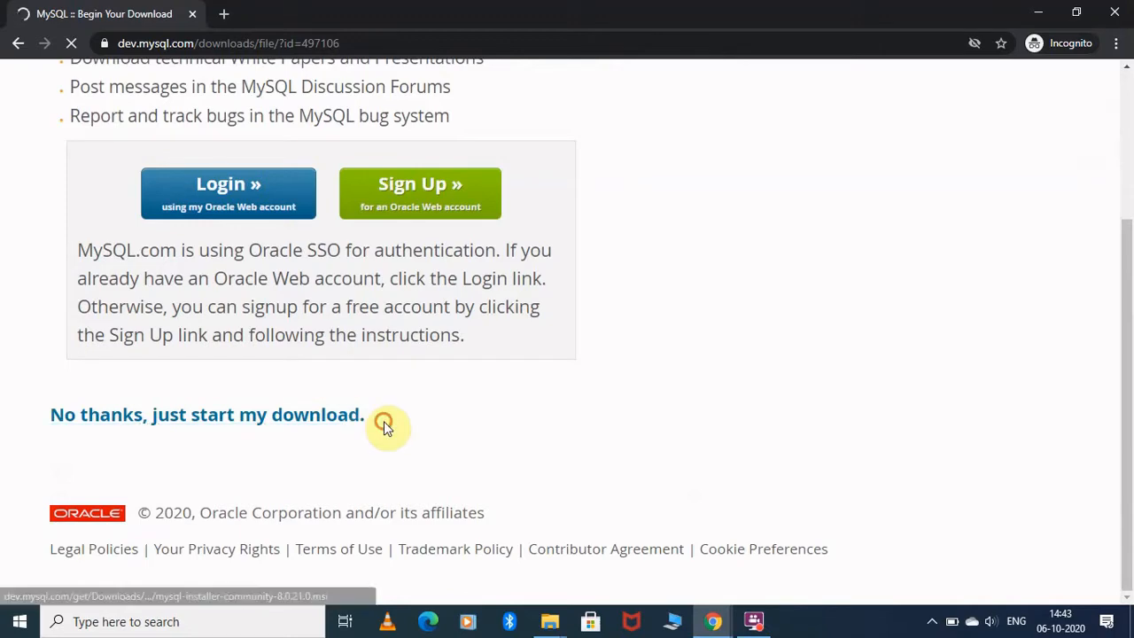
Start the MySQL 8.0.21 community installer download without logging in to Oracle
left_click_drag(384, 423, 217, 499)
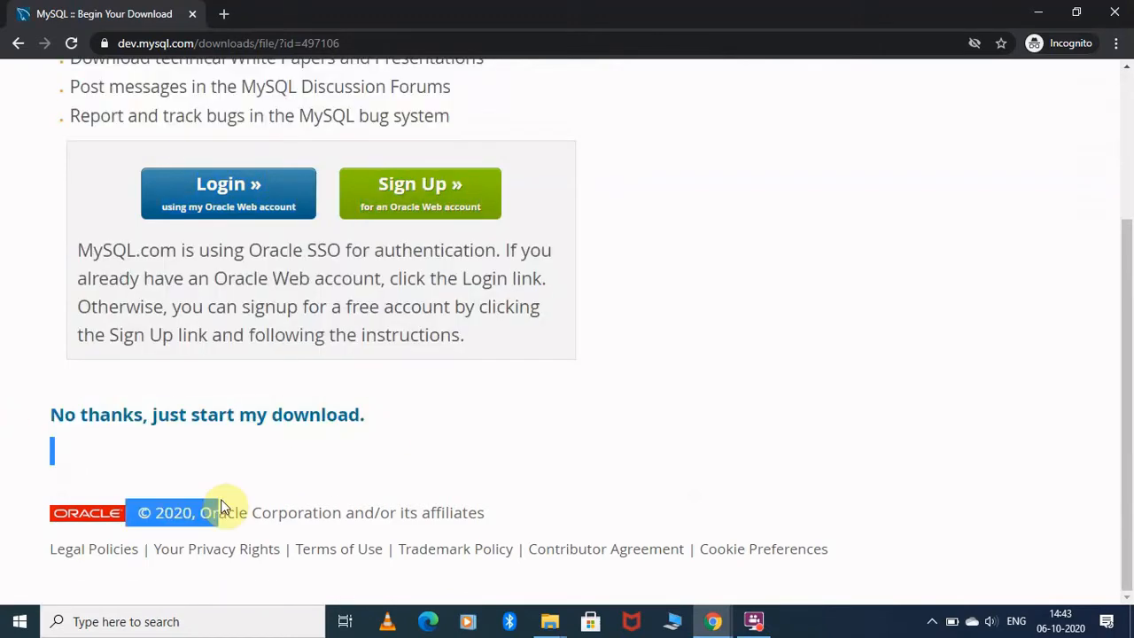
left_click_drag(185, 436, 178, 429)
left_click(235, 443)
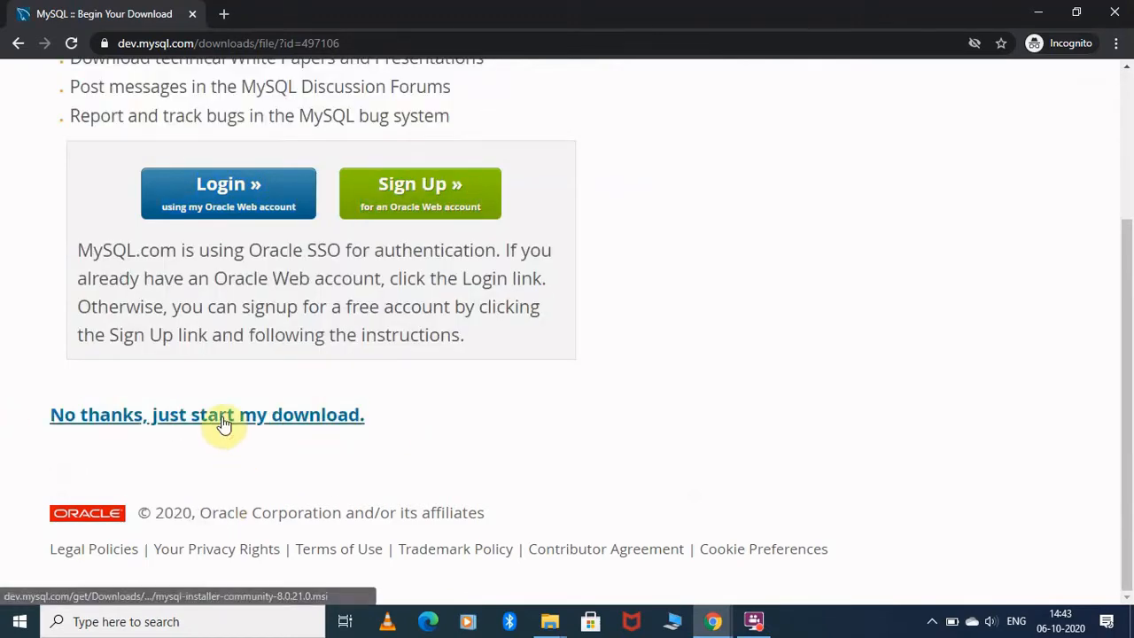
left_click(222, 423)
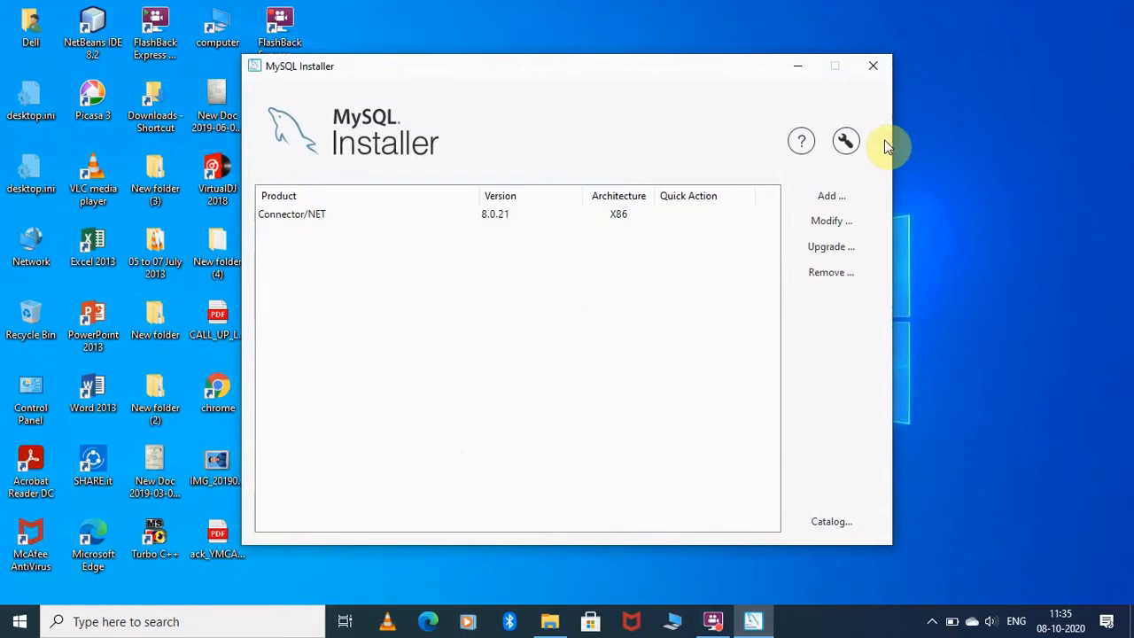
Add MySQL Server 8.0.21 - X64 to the products to be installed
left_click(817, 193)
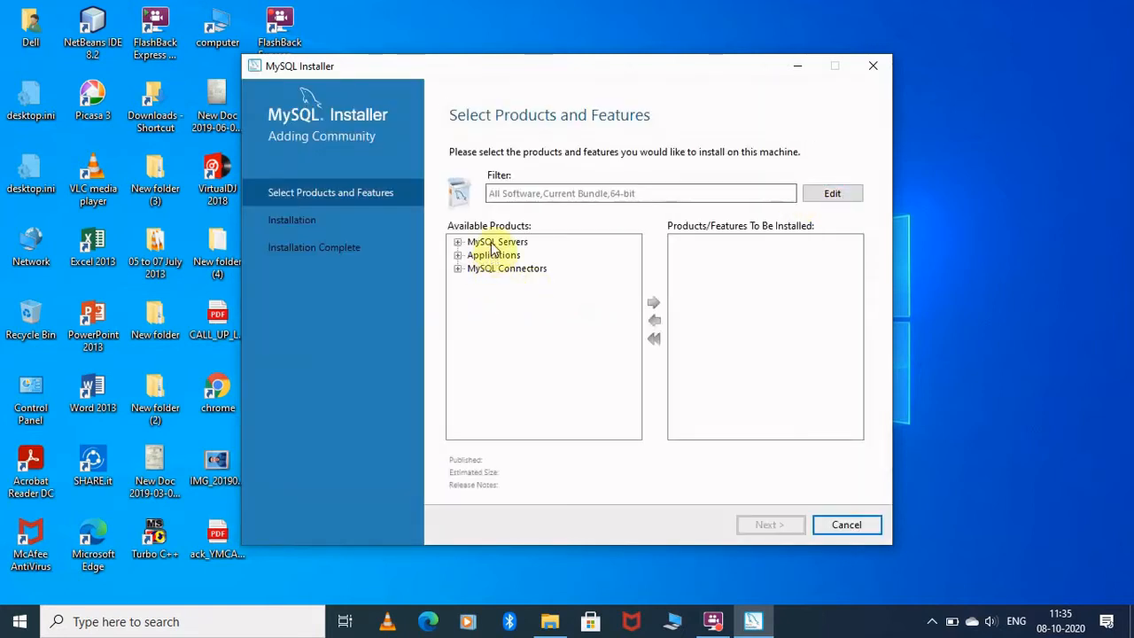
left_click(494, 242)
left_click(458, 242)
left_click(473, 255)
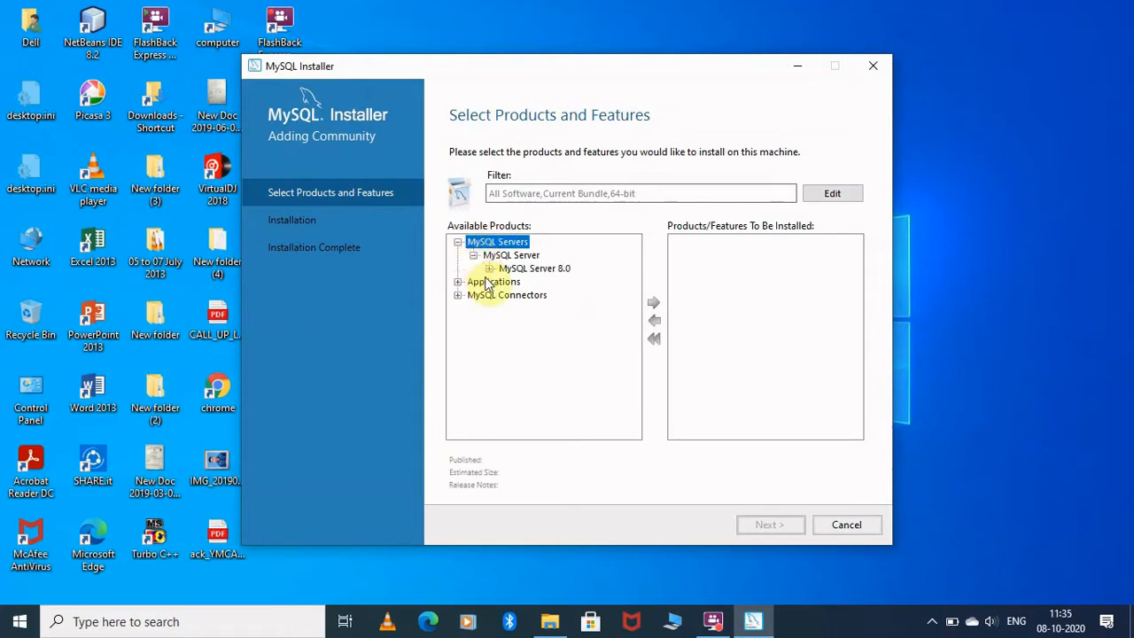
left_click(489, 268)
left_click(551, 282)
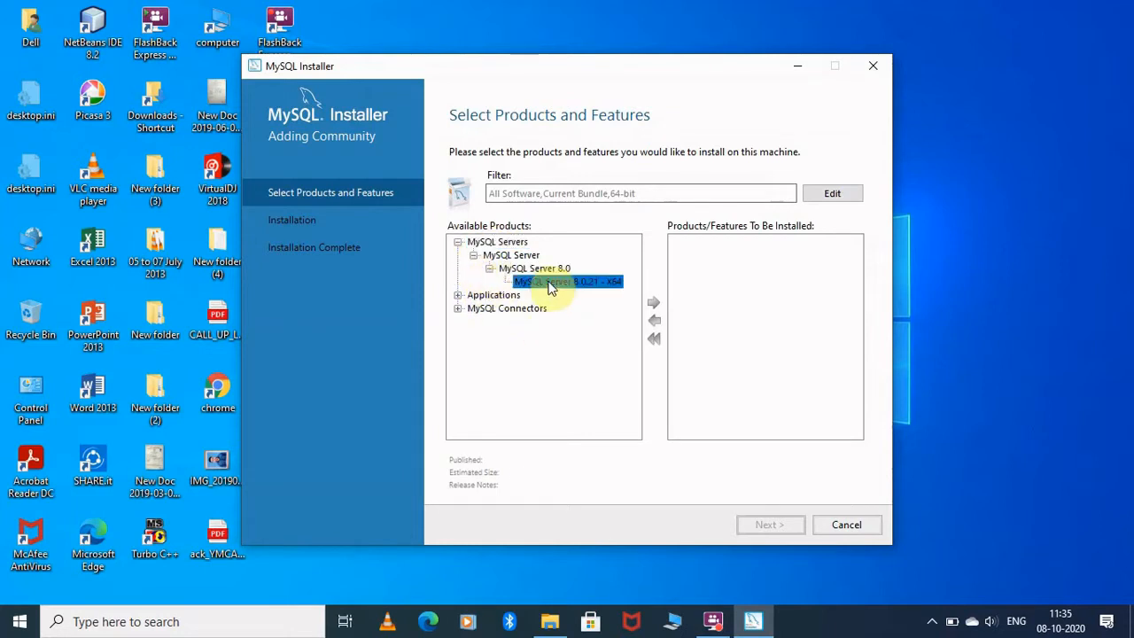
left_click(654, 302)
left_click(655, 303)
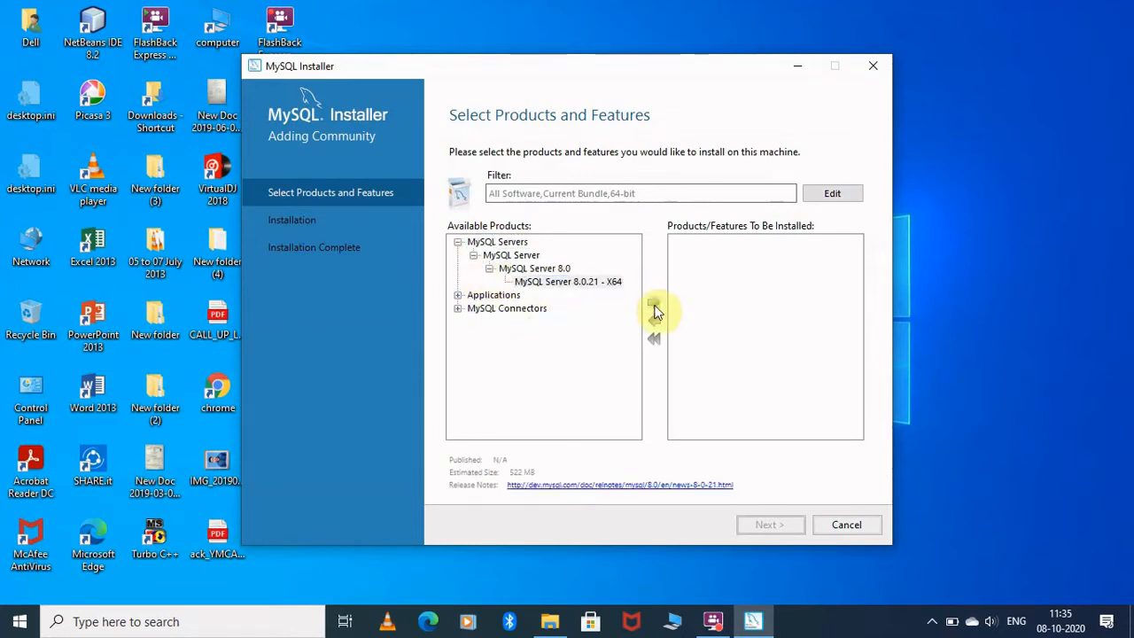
Add MySQL Workbench 8.0.21 - X64 to the install list
left_click(458, 296)
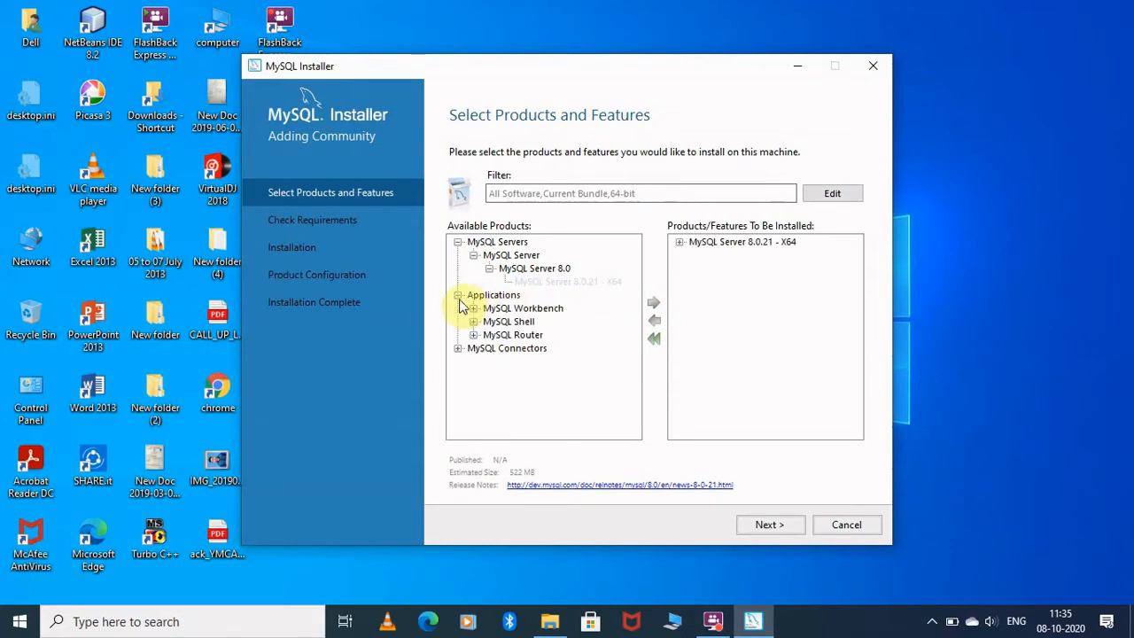
left_click(474, 308)
left_click(490, 322)
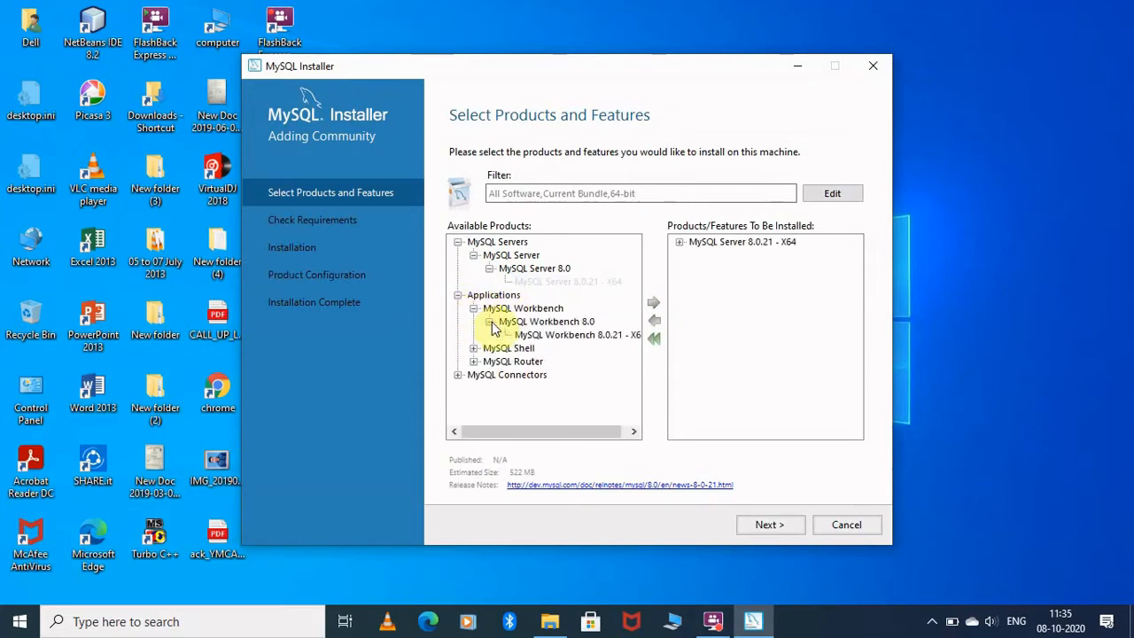
left_click(544, 334)
left_click(652, 305)
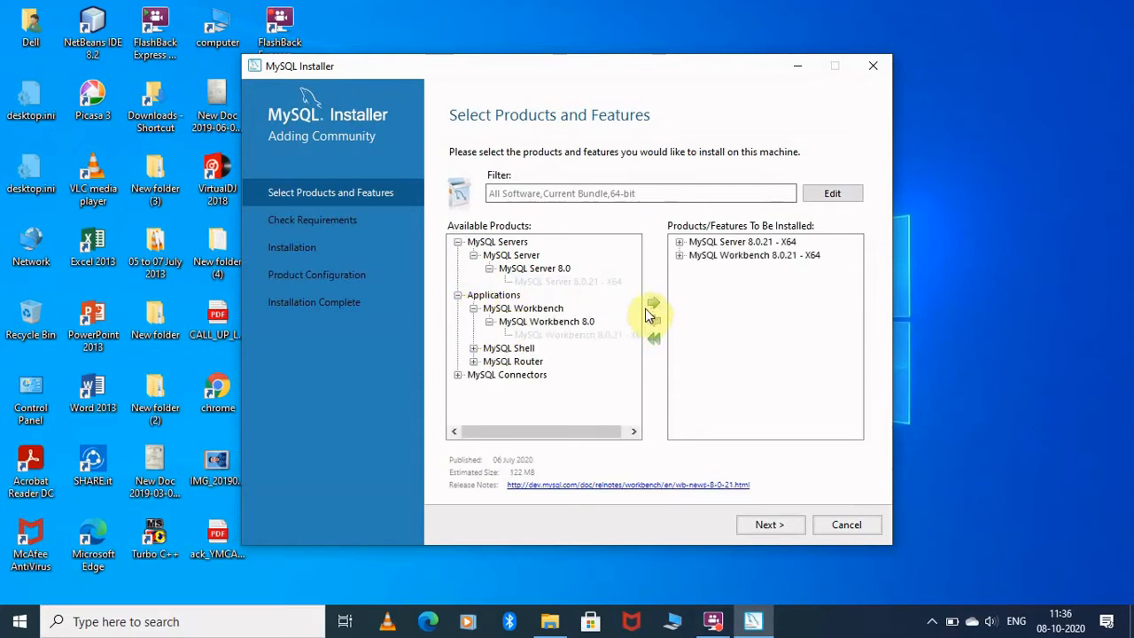
Add MySQL Shell 8.0.21 - X64 to the install list and confirm the selection
left_click(474, 348)
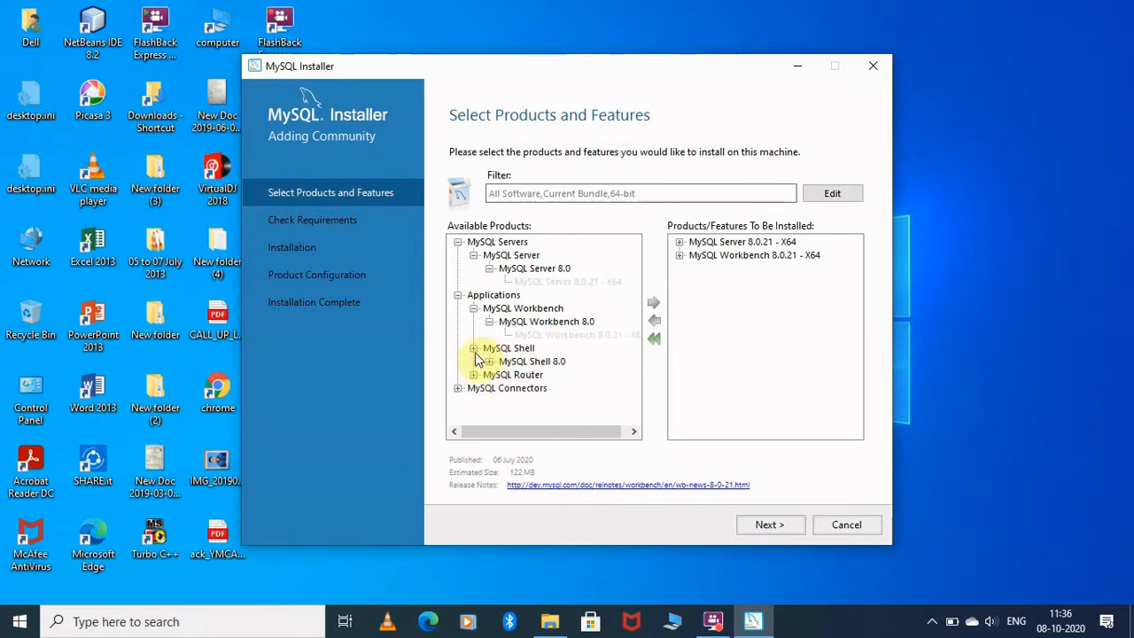
left_click(489, 363)
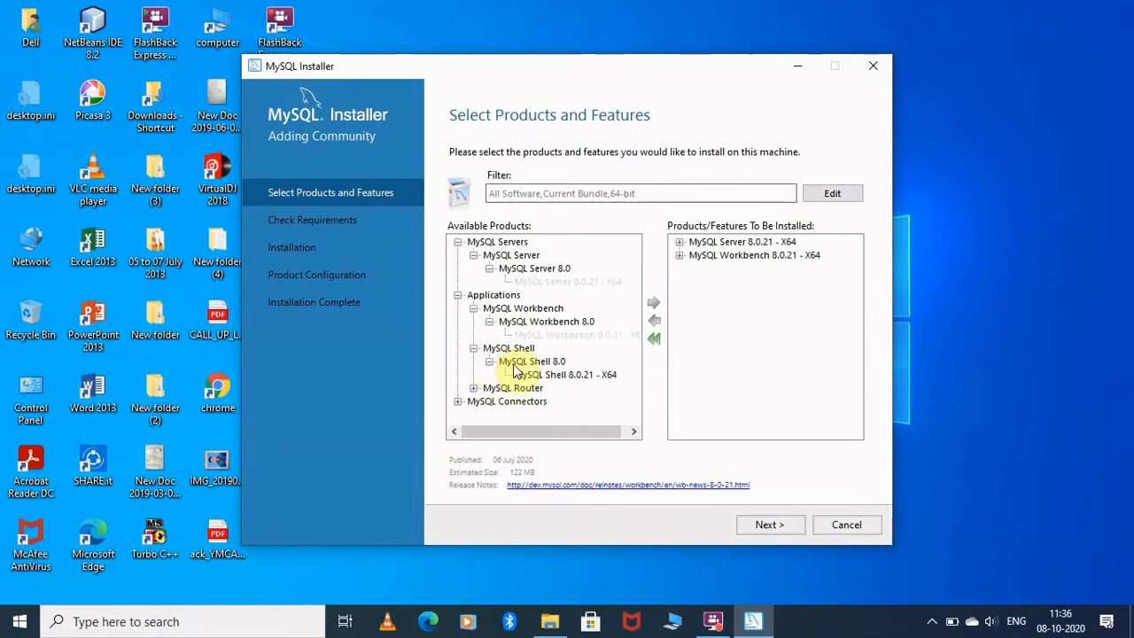
left_click(558, 375)
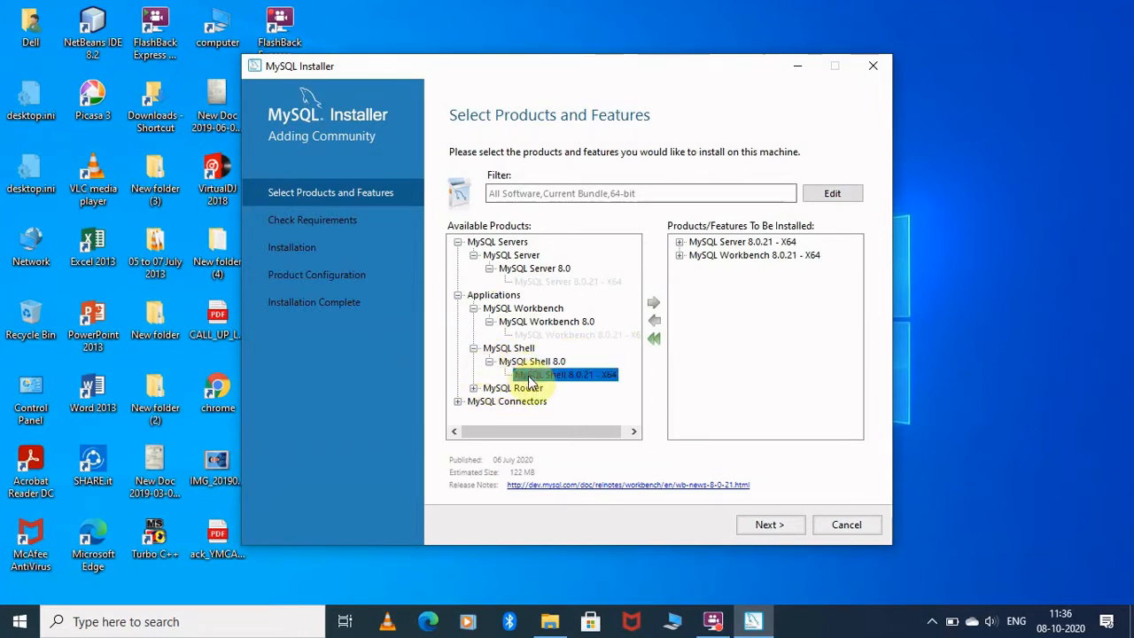
left_click(652, 307)
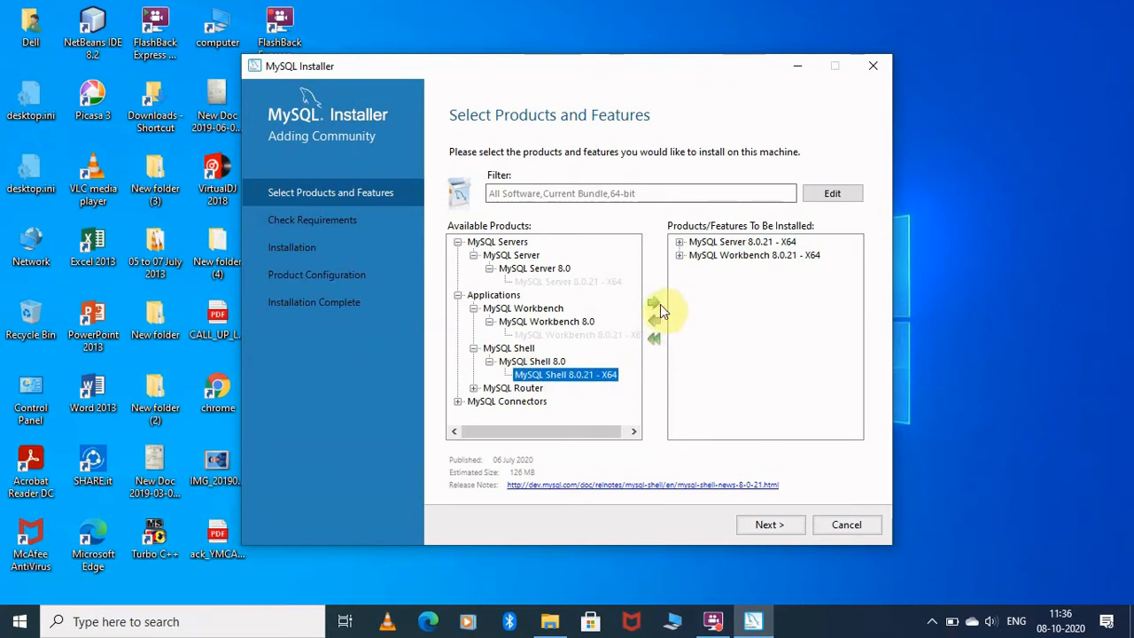
left_click(458, 400)
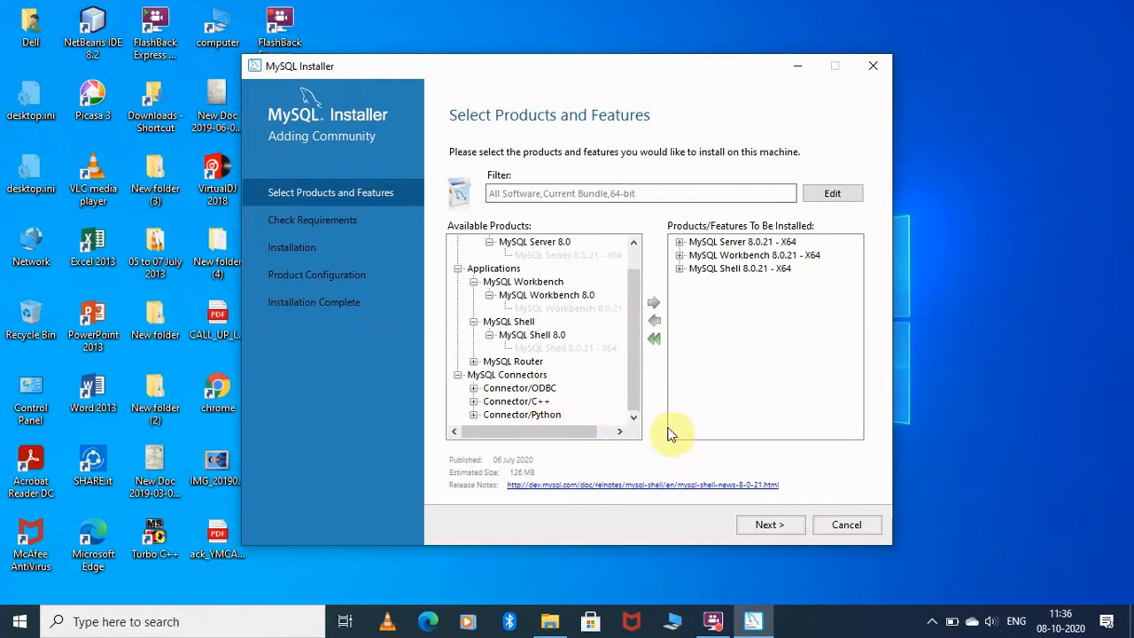
left_click(767, 525)
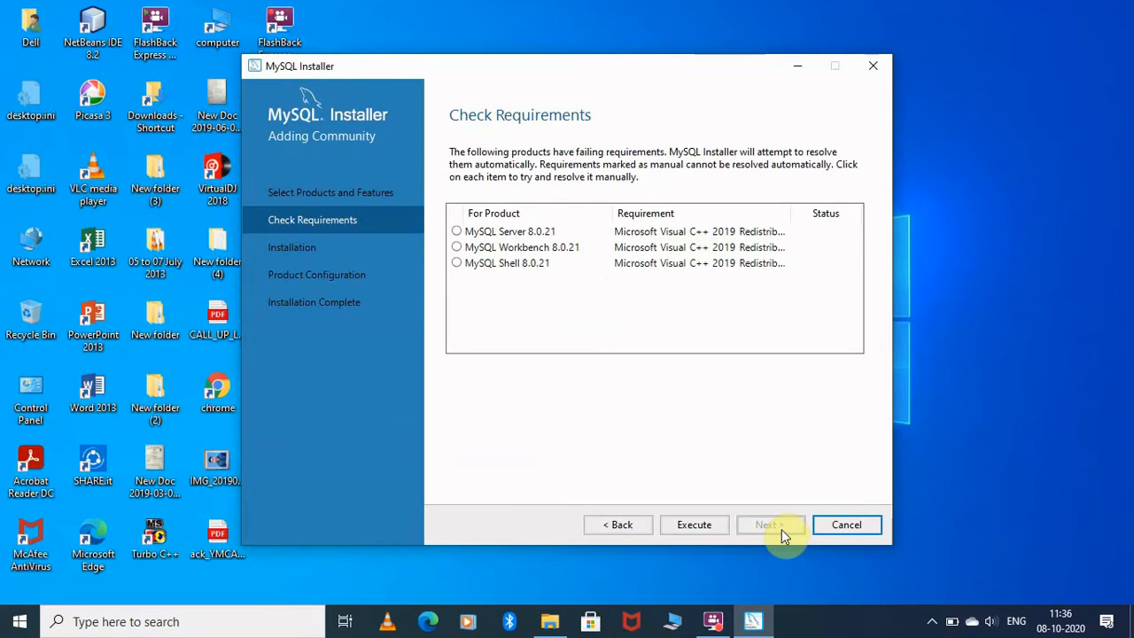
Install the Visual C++ 2015-2019 Redistributable (x64), accepting its license terms
left_click(707, 534)
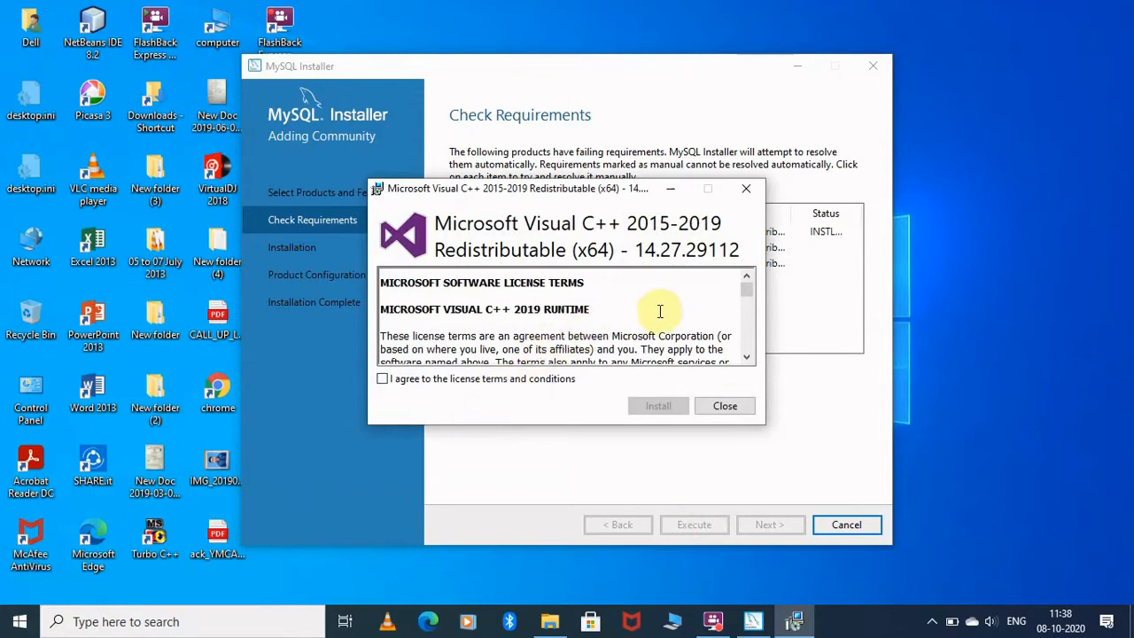
scroll(666, 312, "down", 10)
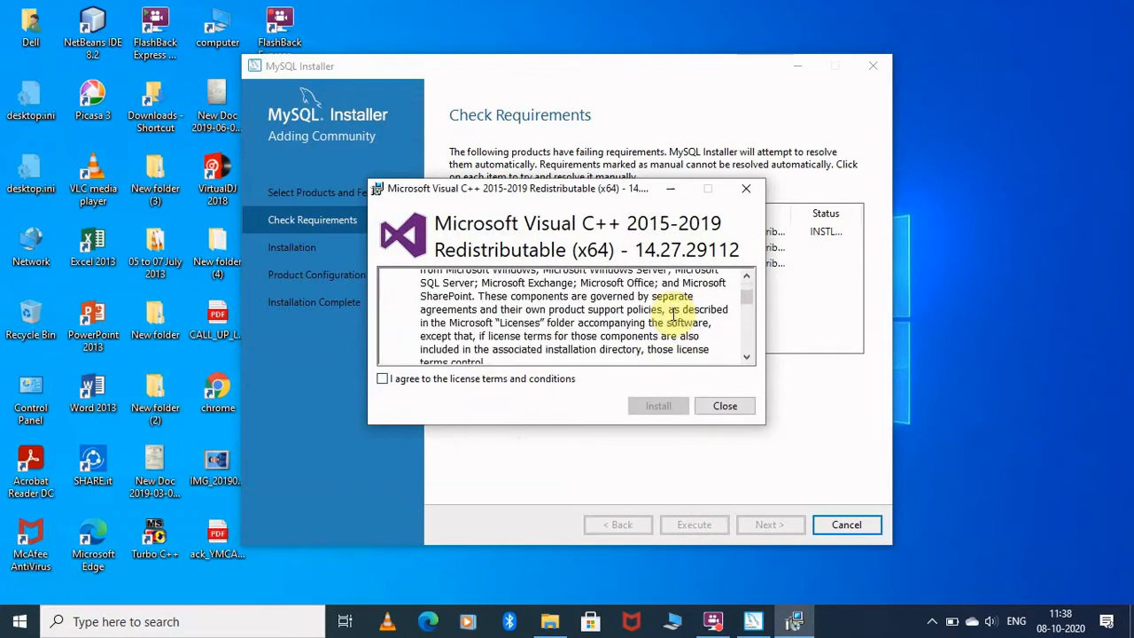
scroll(673, 319, "down", 5)
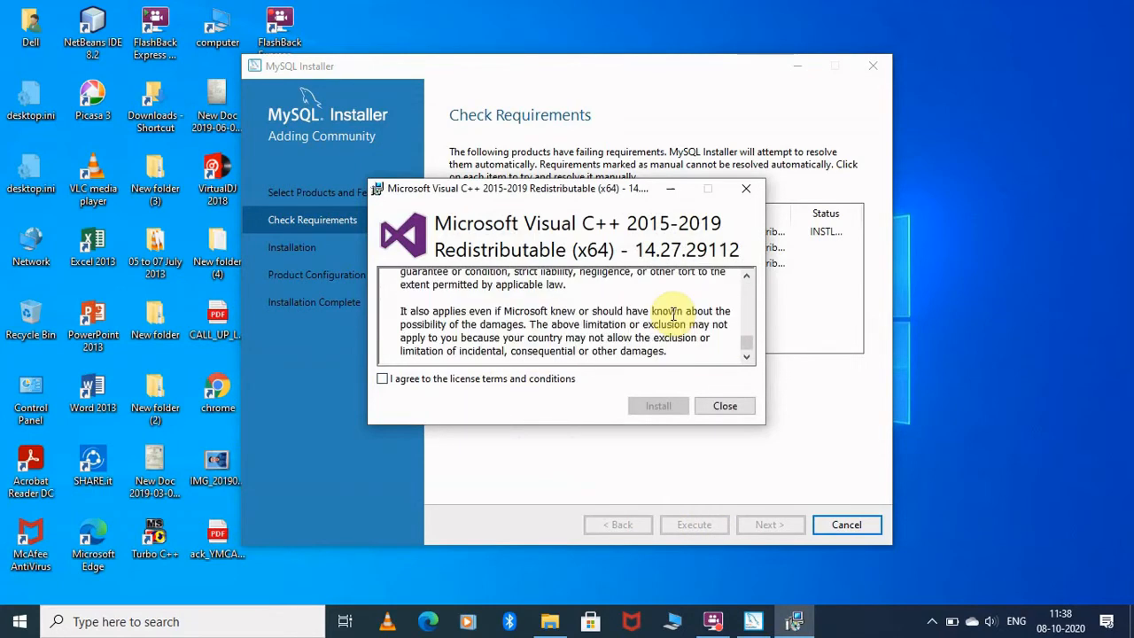
left_click(383, 379)
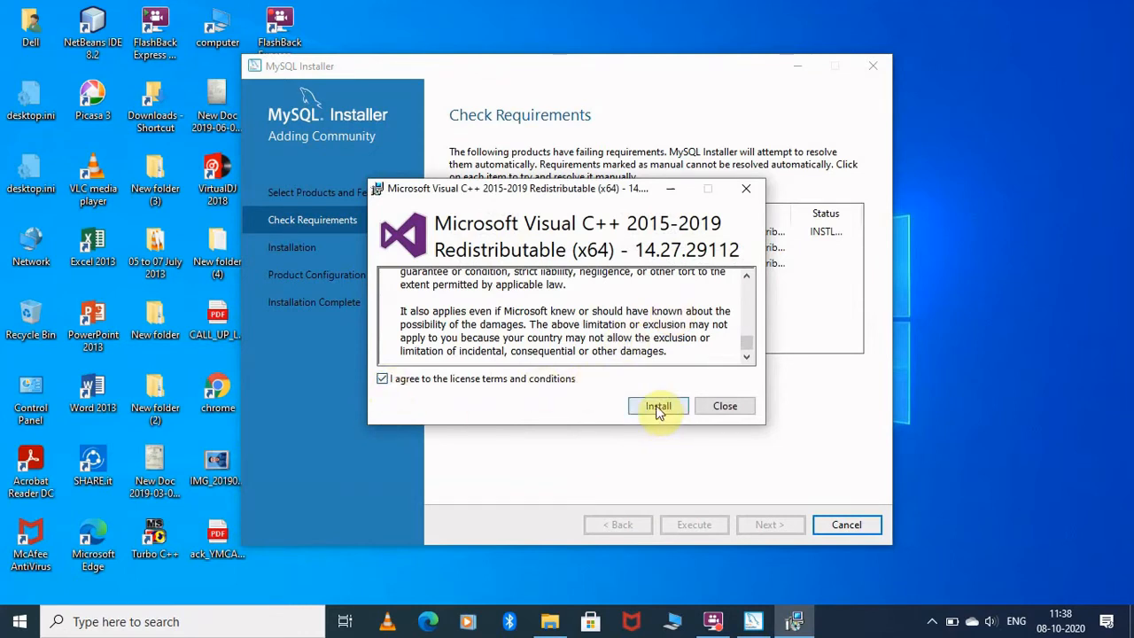
left_click(658, 410)
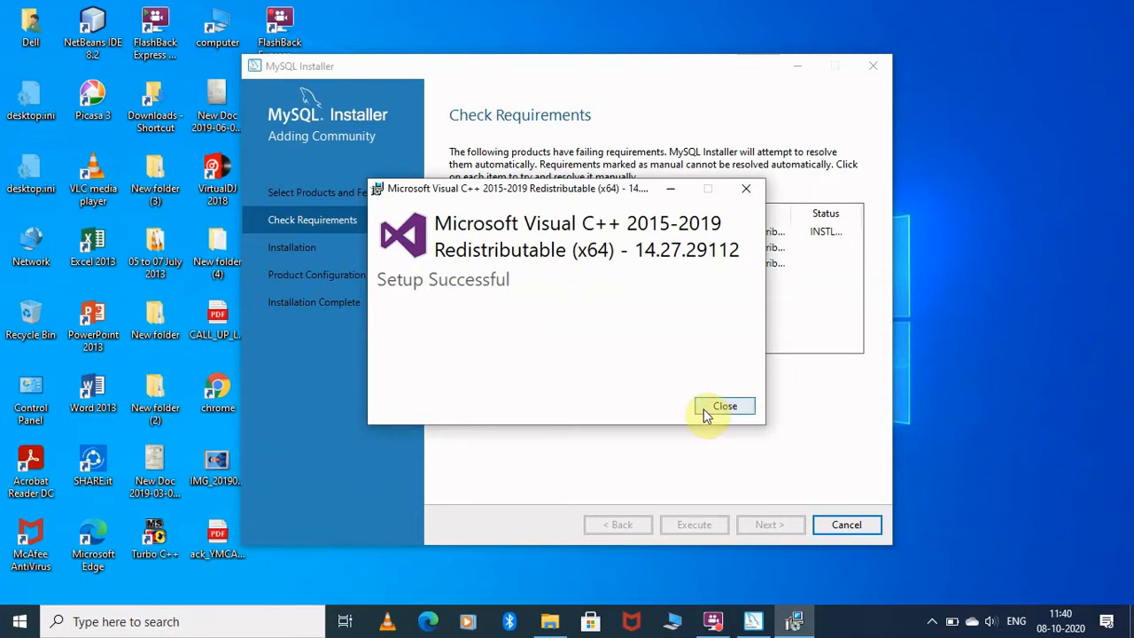
Close the Visual C++ setup and install MySQL Server, Workbench and Shell 8.0.21
left_click(725, 407)
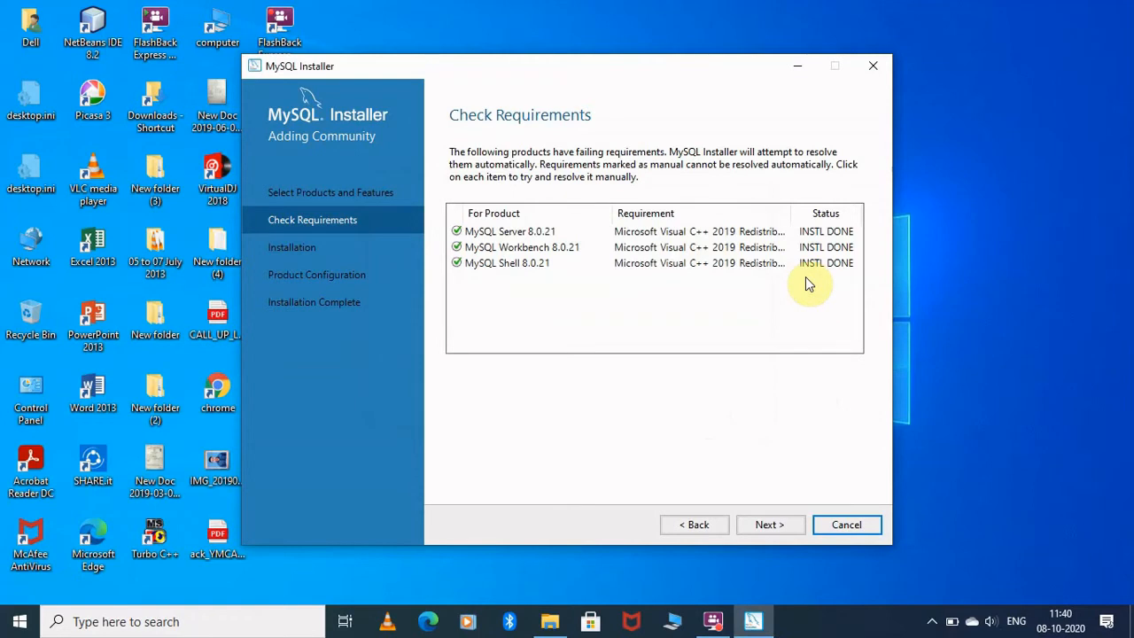
left_click(756, 522)
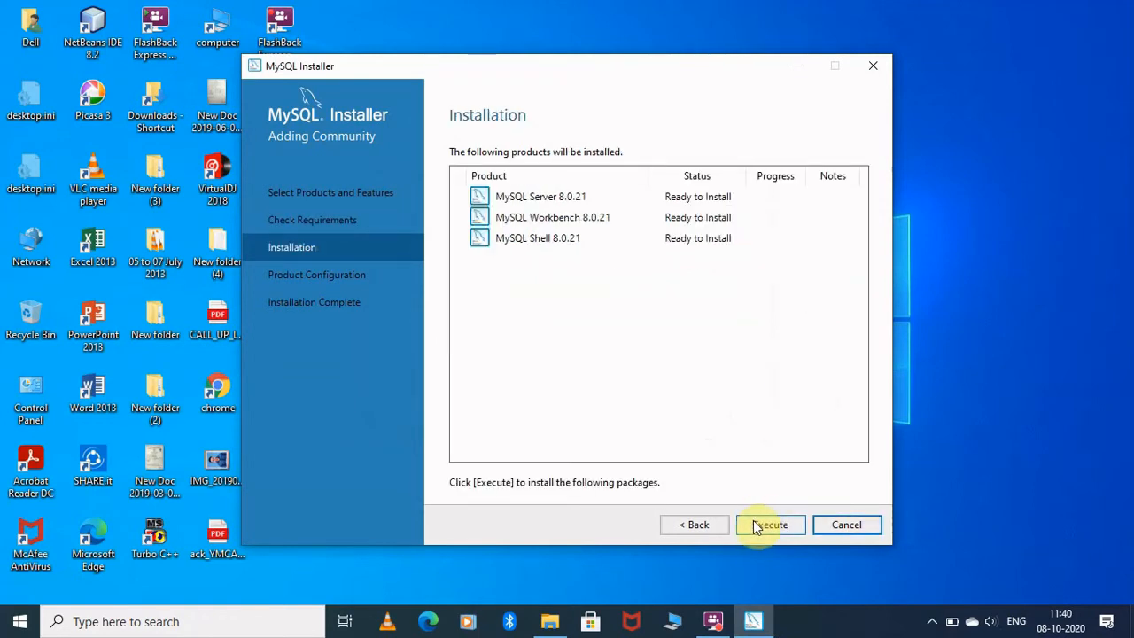
left_click(753, 526)
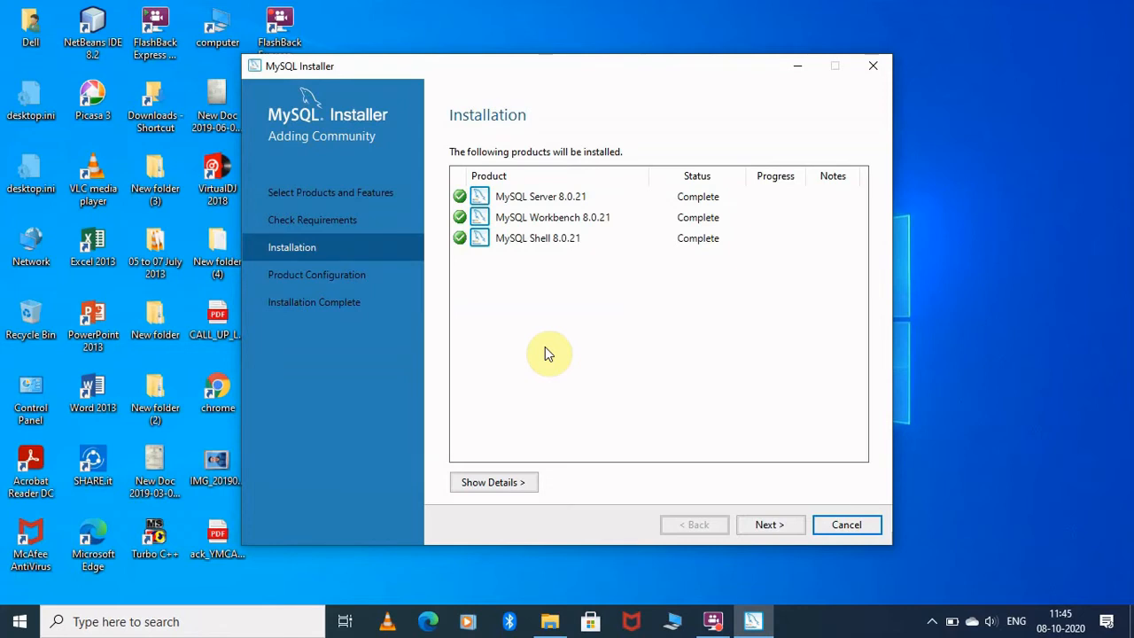
left_click(767, 523)
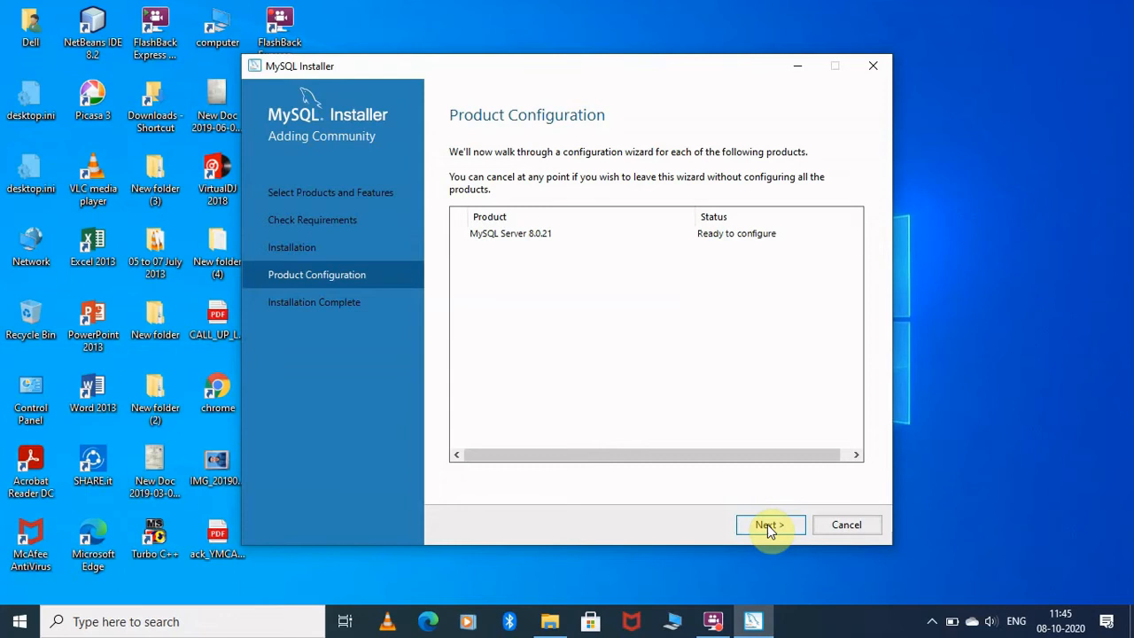
Keep standalone server mode, default networking and strong password encryption
left_click(767, 524)
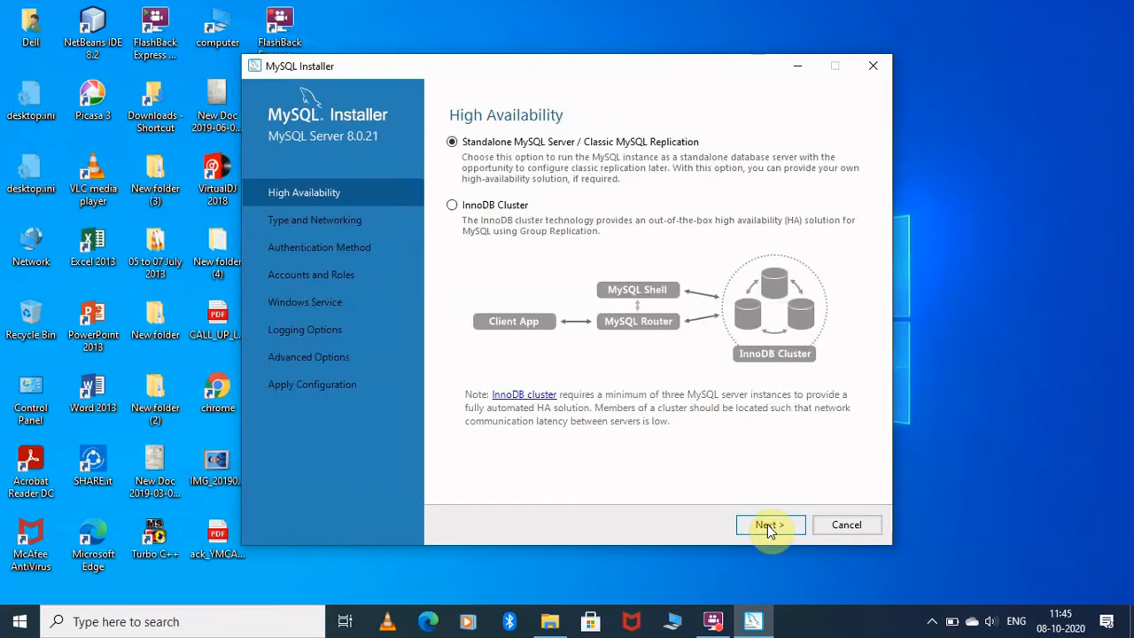
left_click(766, 524)
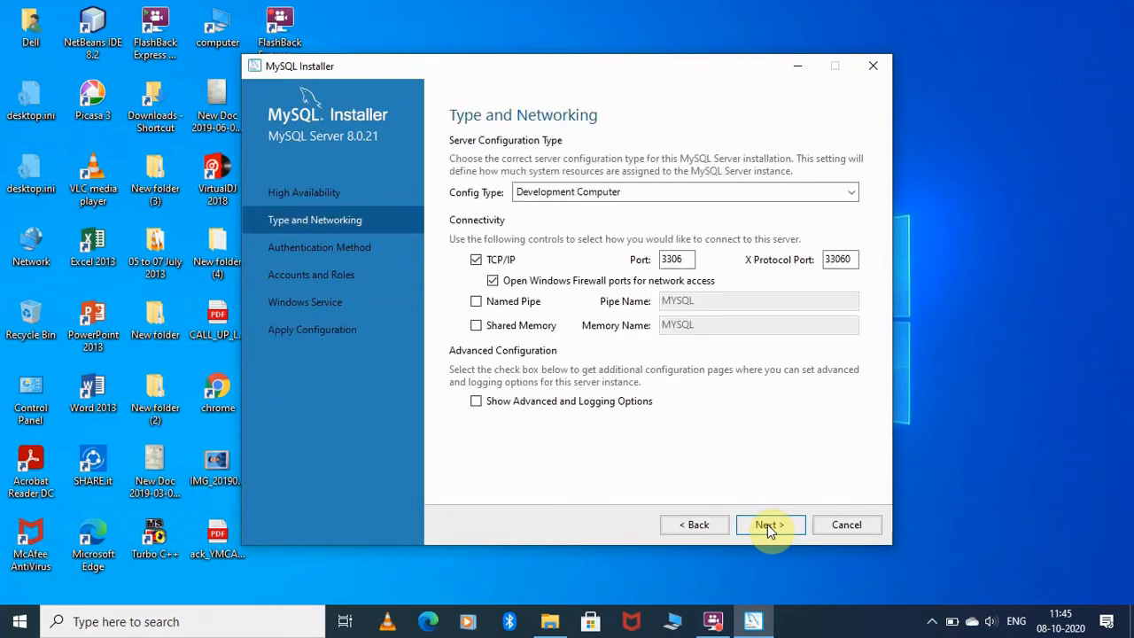
left_click(769, 526)
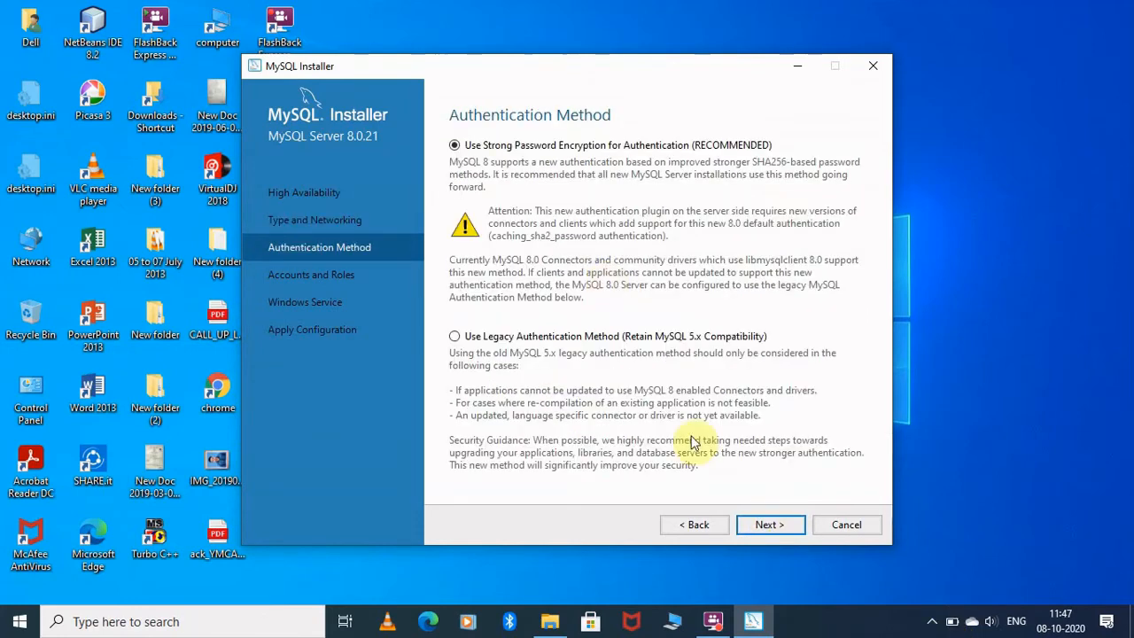
left_click(765, 529)
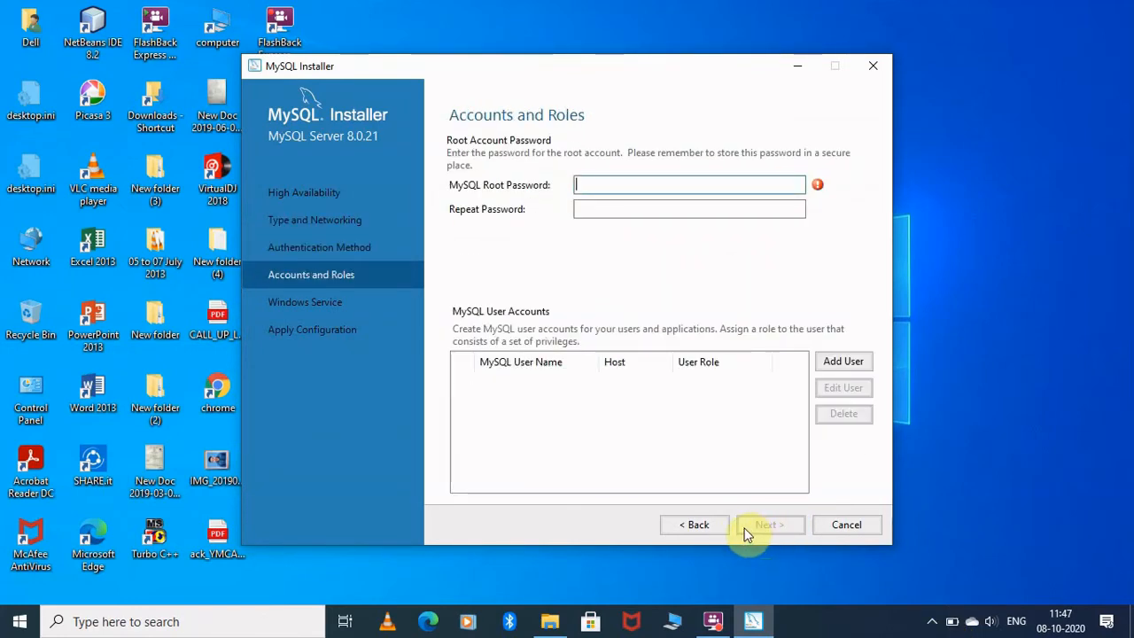
Enter and confirm the root account password
left_click(612, 187)
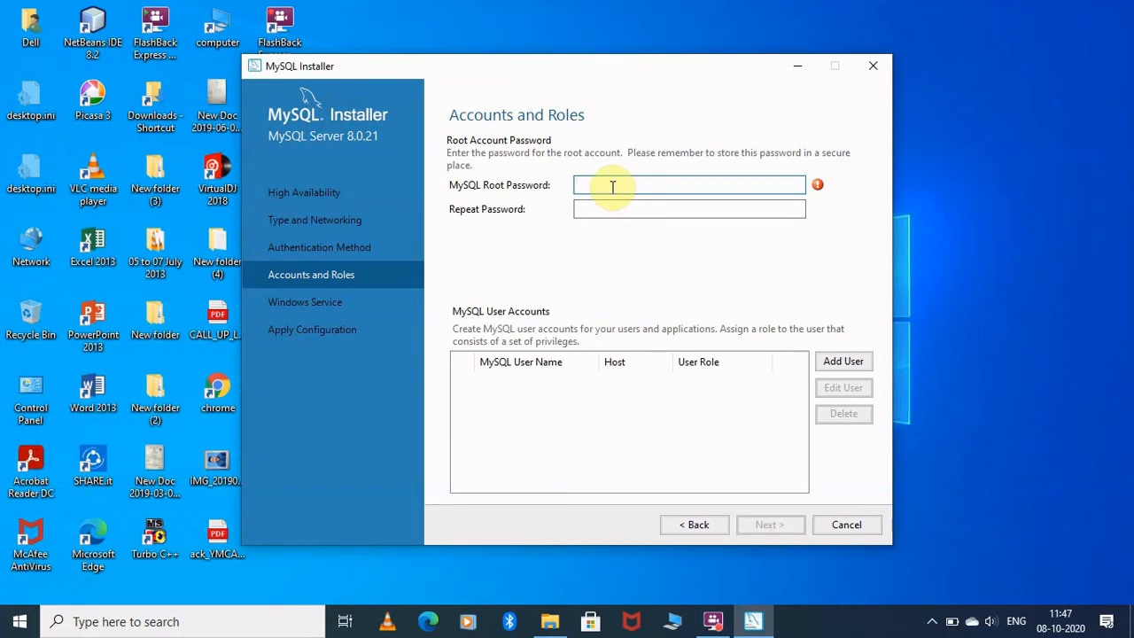
type("123456")
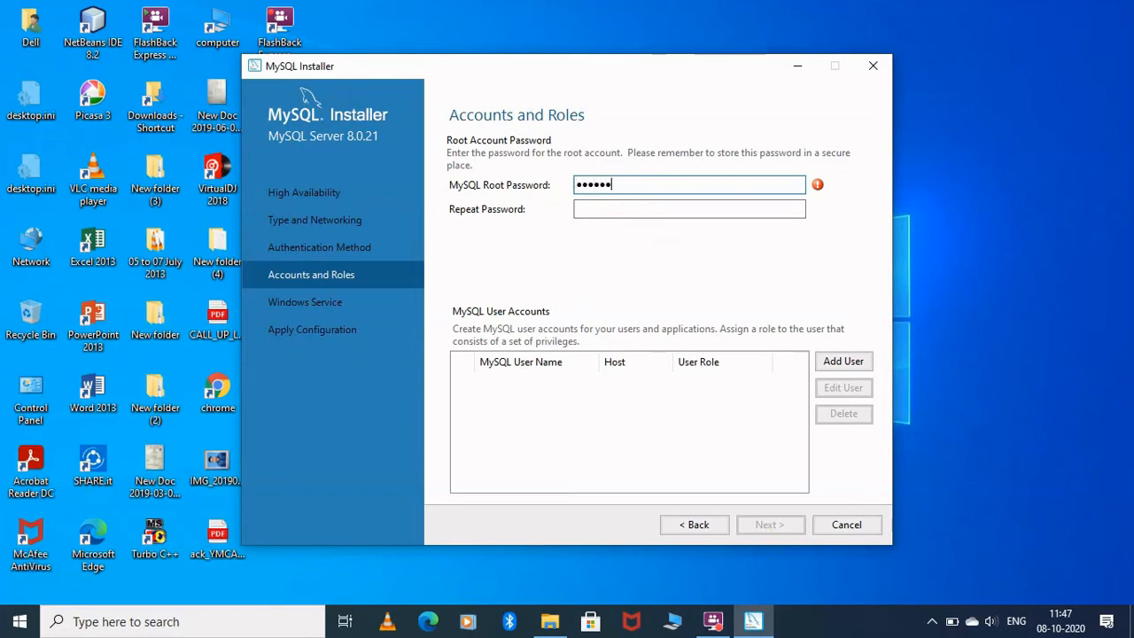
left_click(616, 209)
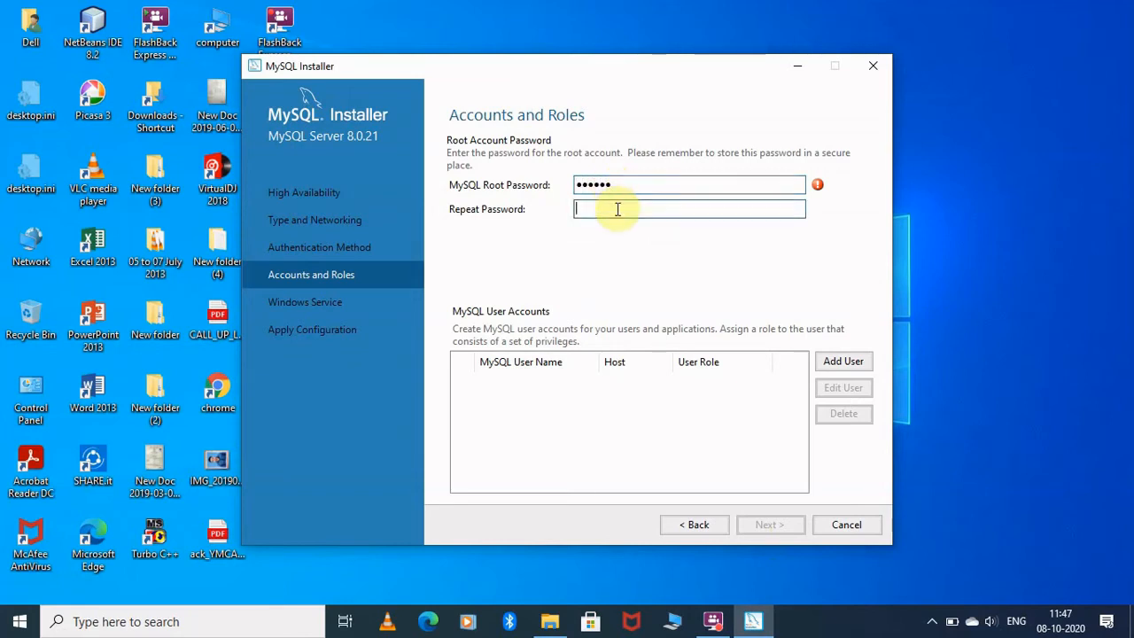
type("1234")
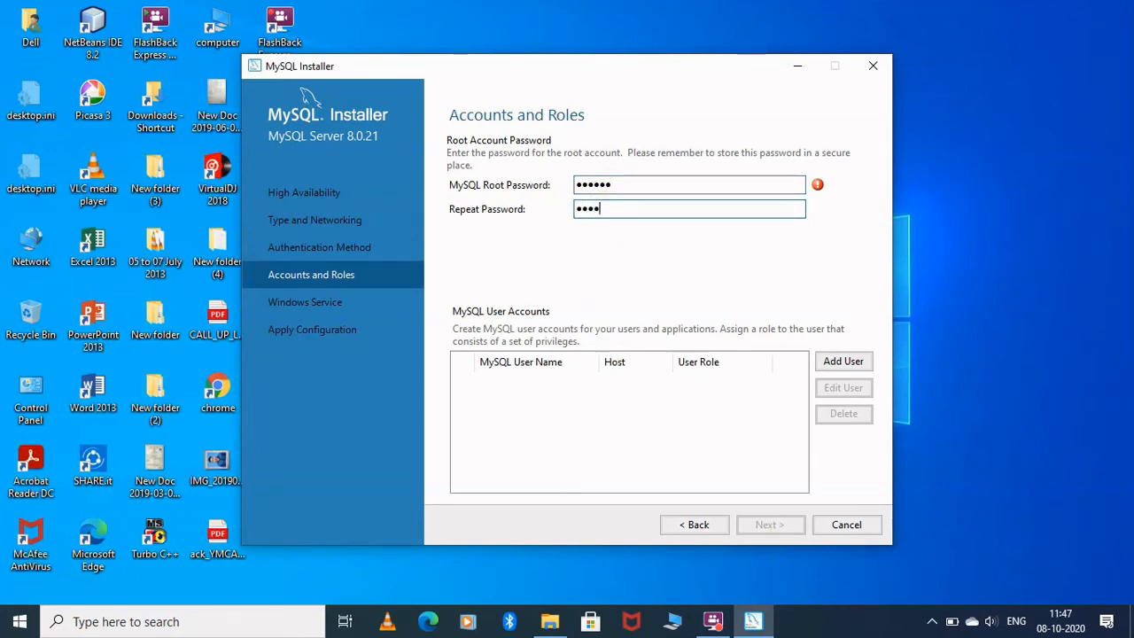
type("56")
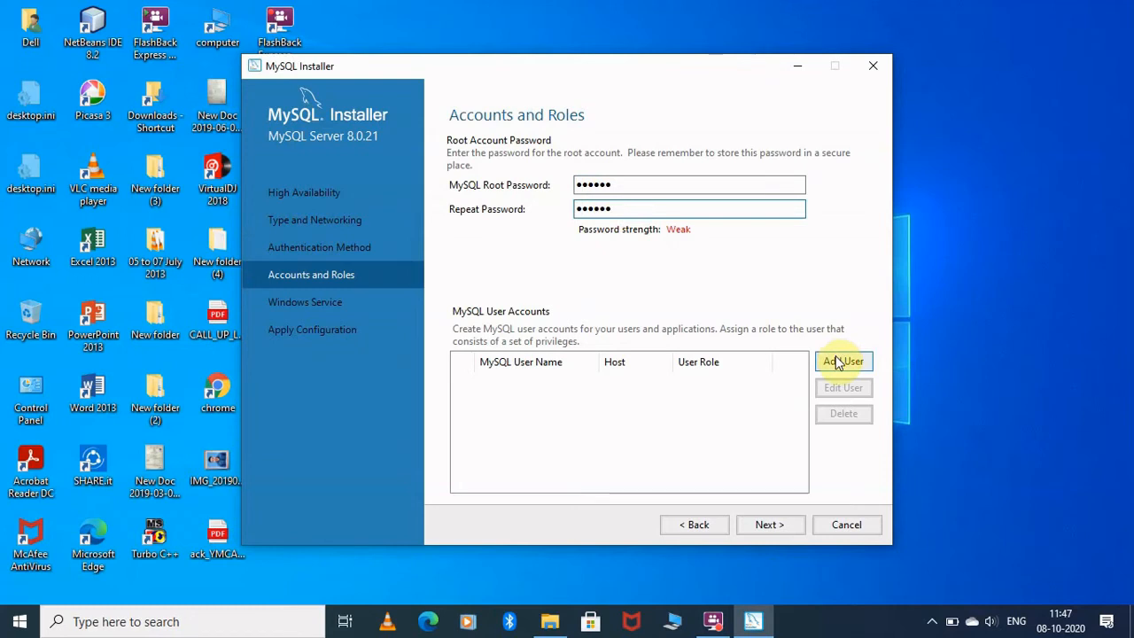
left_click(780, 530)
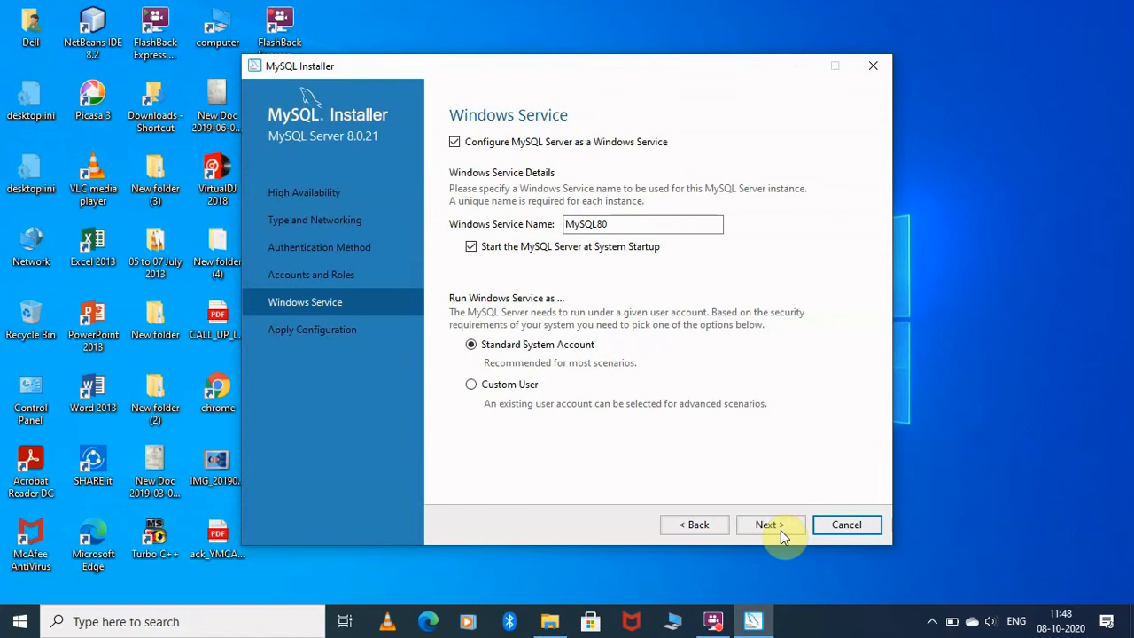
Keep the MySQL80 Windows service defaults and apply the server configuration
left_click(769, 524)
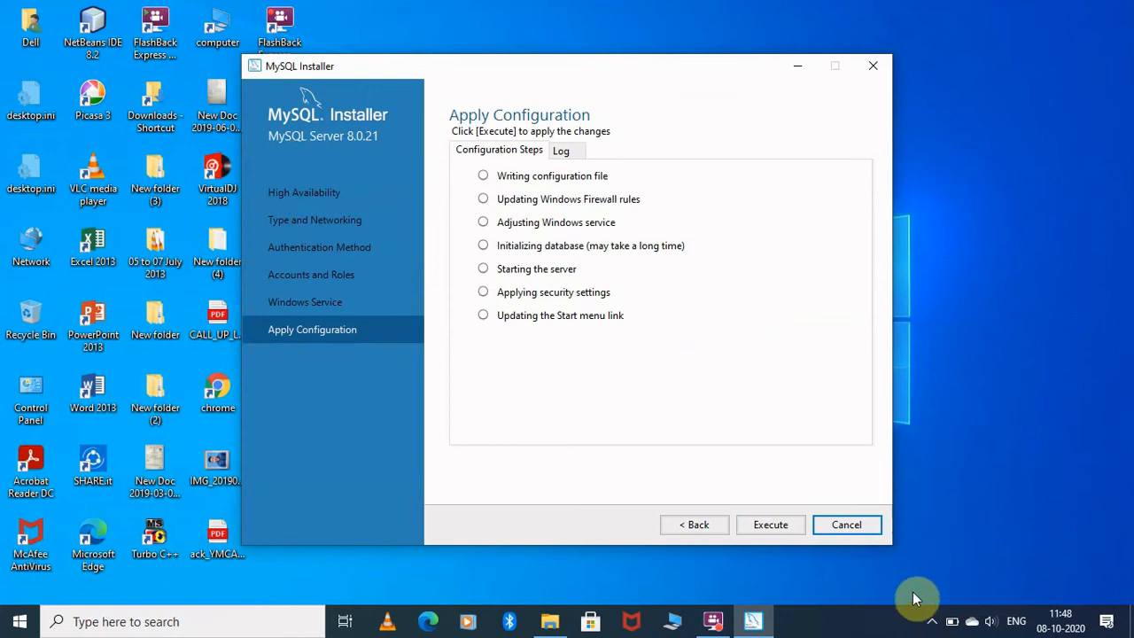
left_click(776, 526)
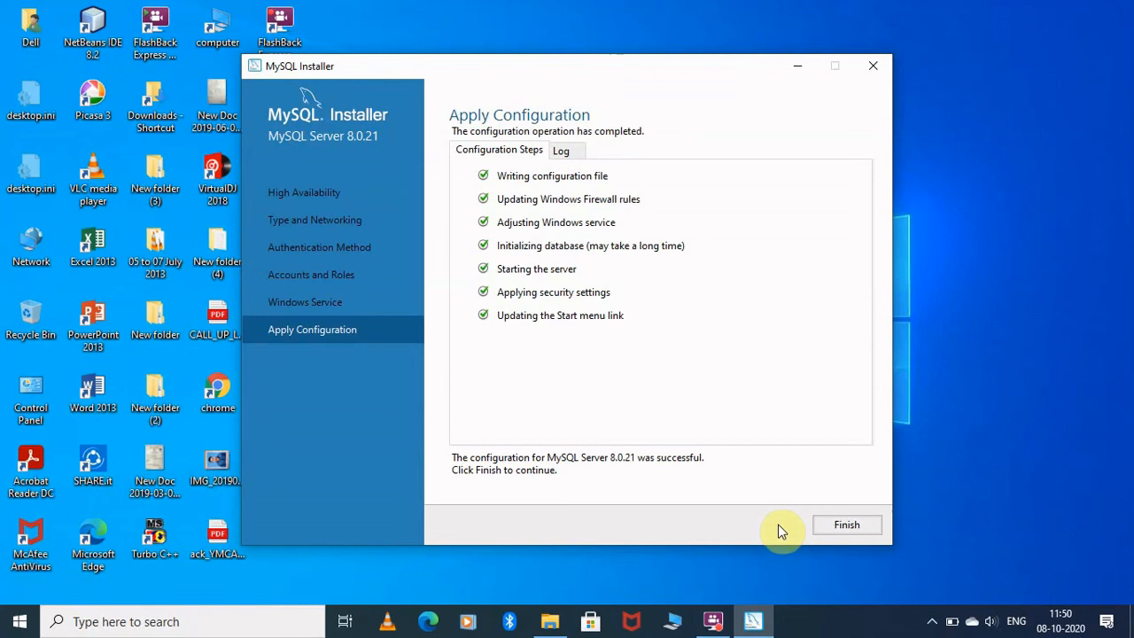
Finish the installer with MySQL Workbench and Shell set to launch
left_click(820, 526)
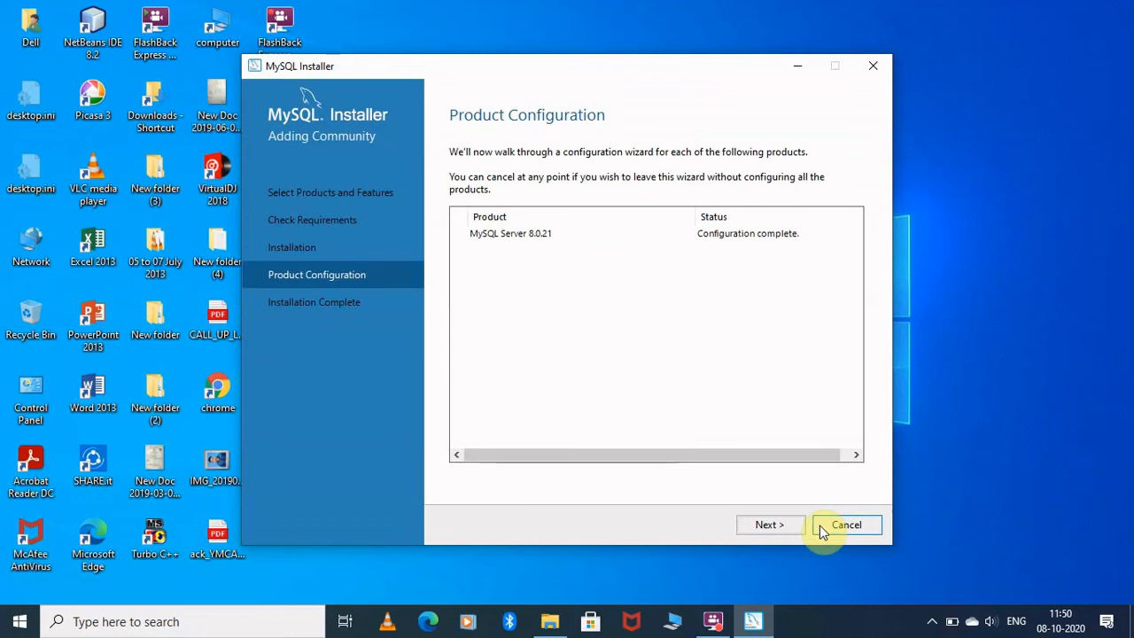
left_click(768, 526)
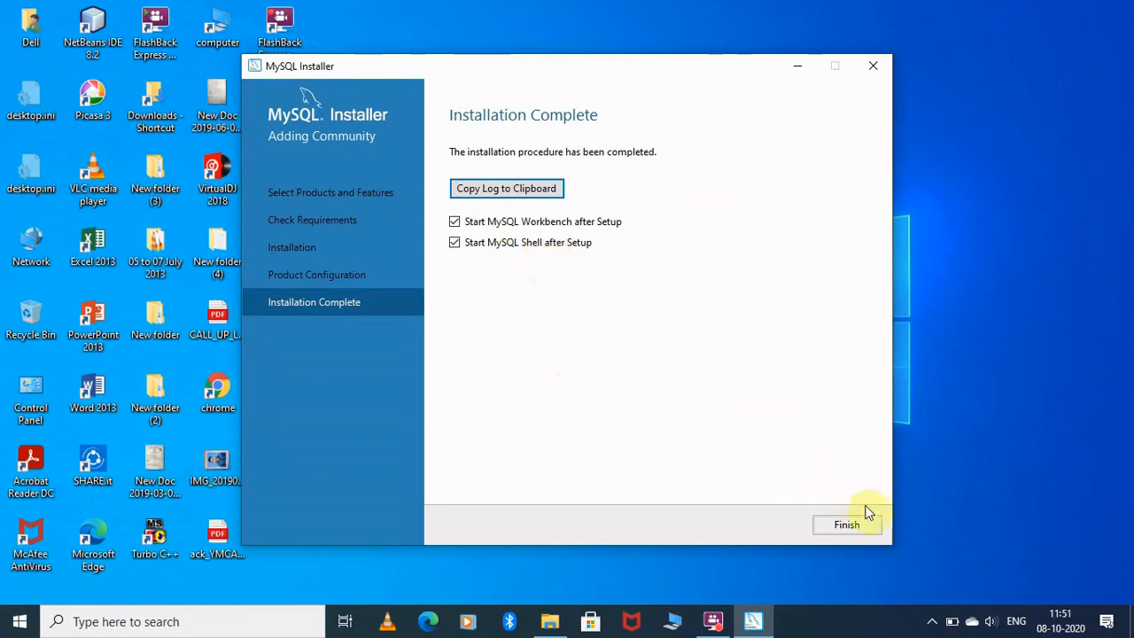
left_click(846, 524)
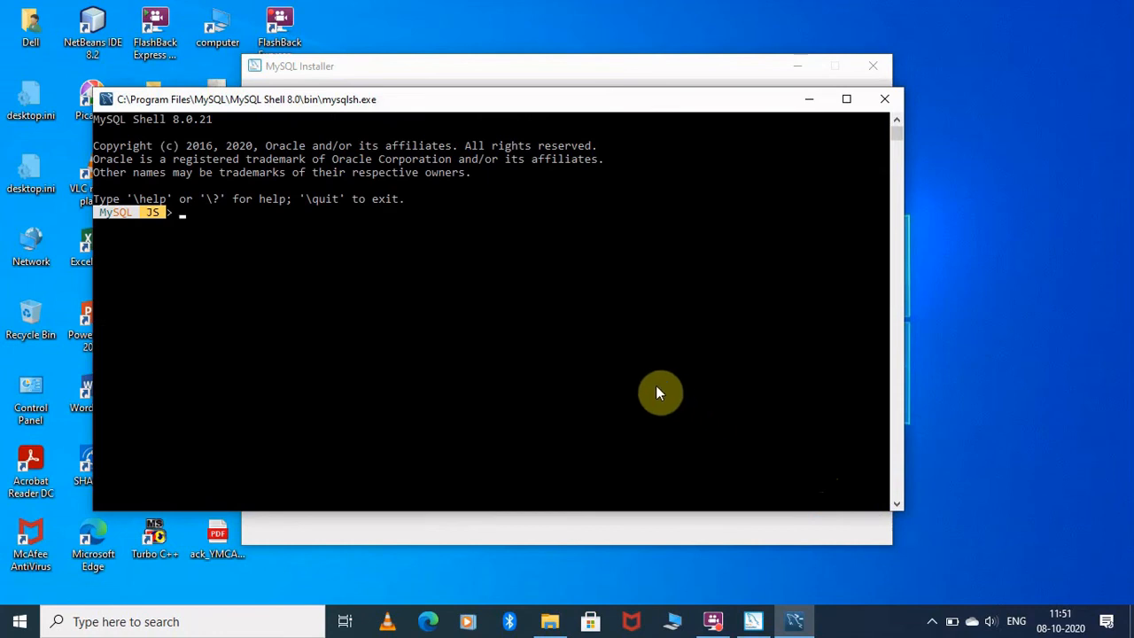
Maximize the MySQL Shell console, then bring MySQL Workbench forward and maximize it
left_click(845, 99)
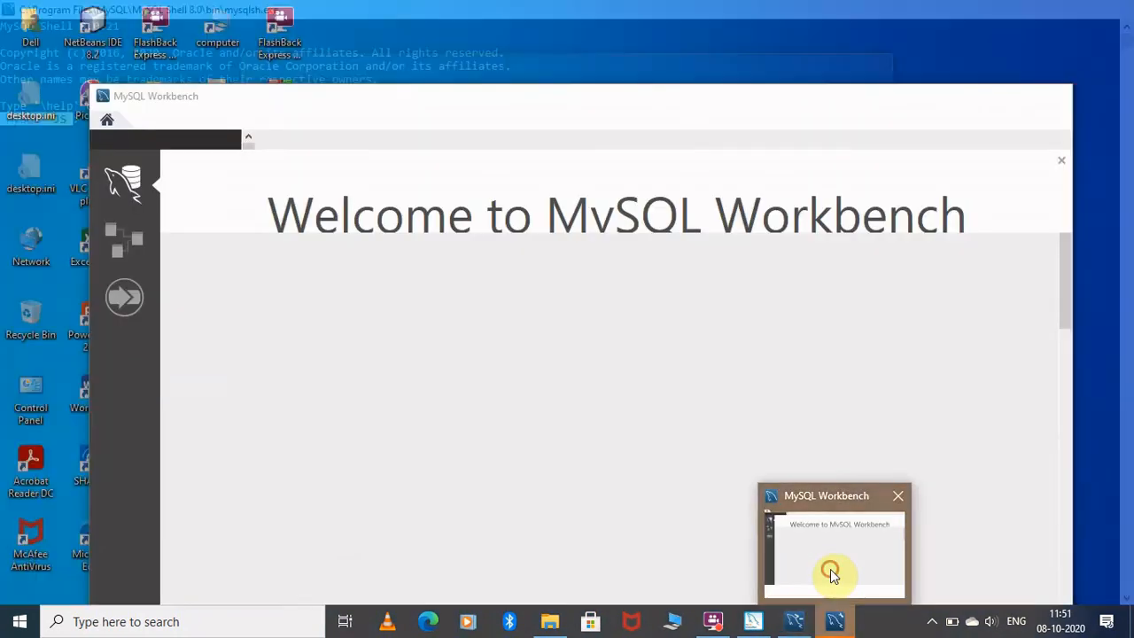
left_click(830, 571)
left_click(1014, 96)
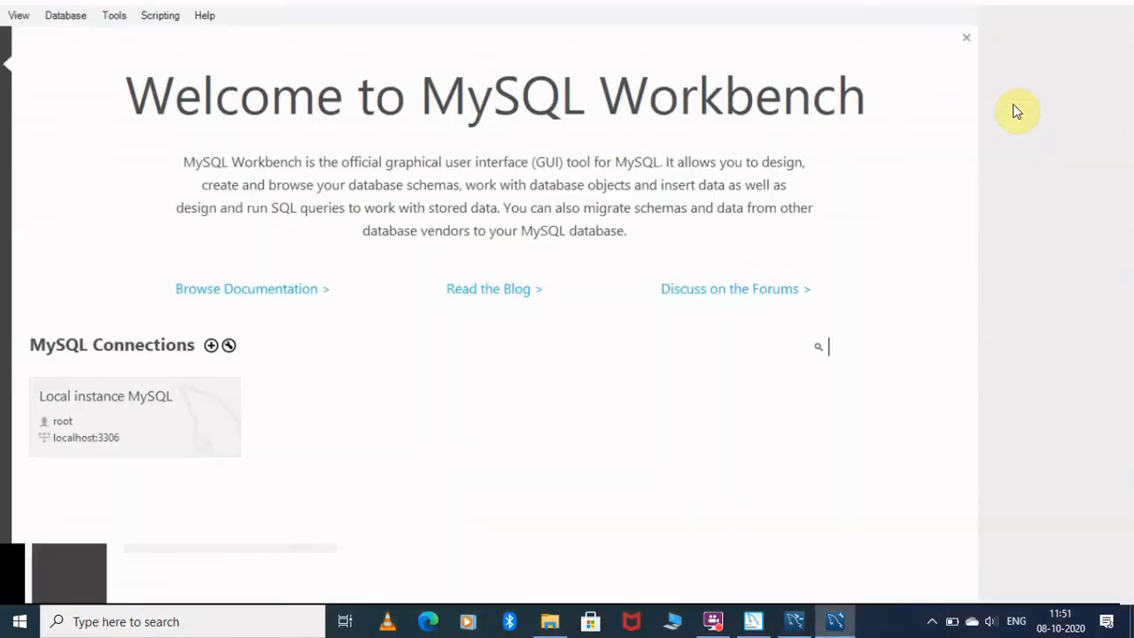